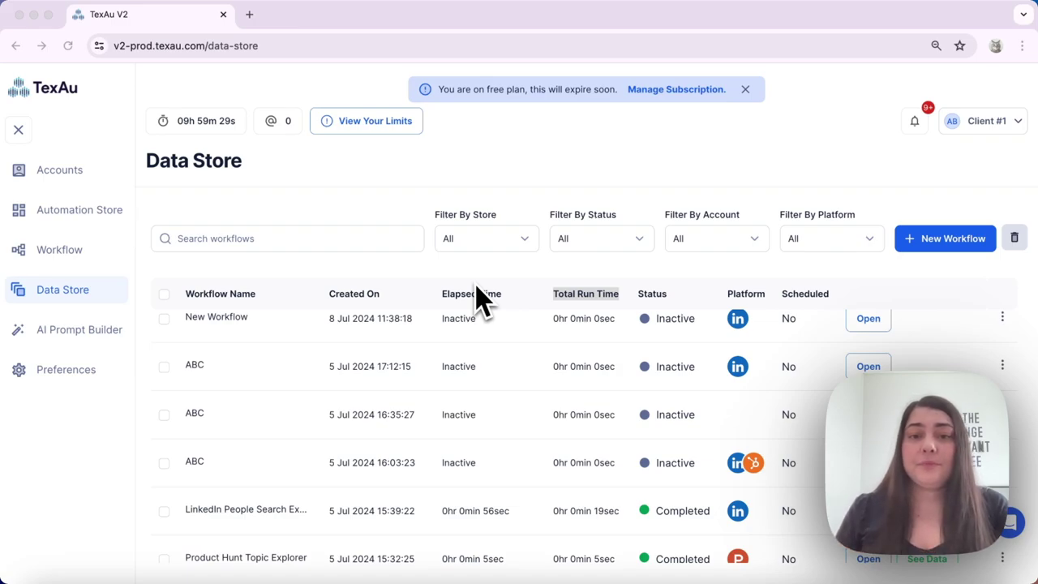
Step: Search the Data Store workflows for 'people' after trying and clearing 'profile'
left_click(511, 307)
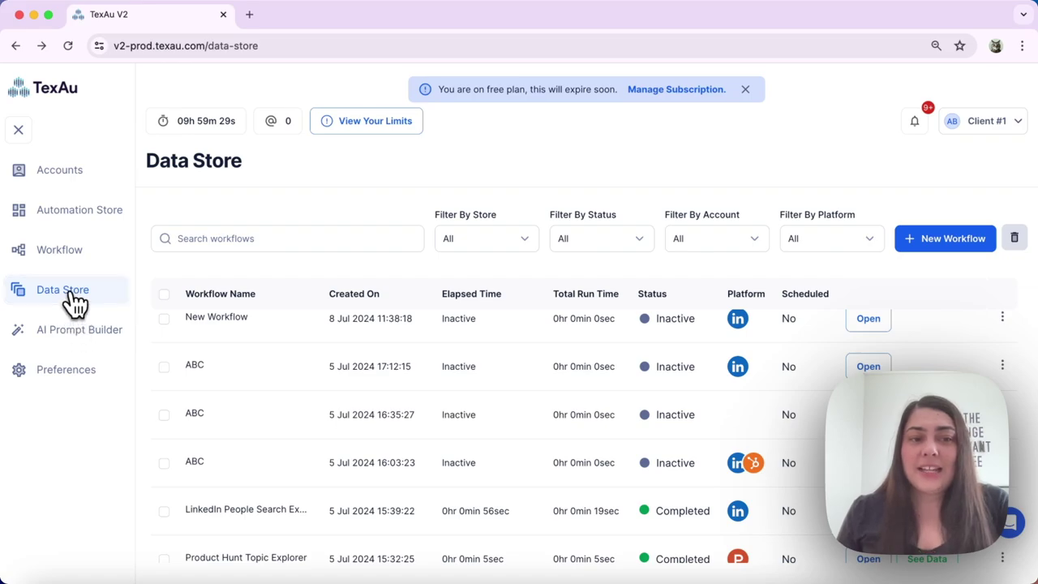
left_click(180, 244)
left_click(180, 240)
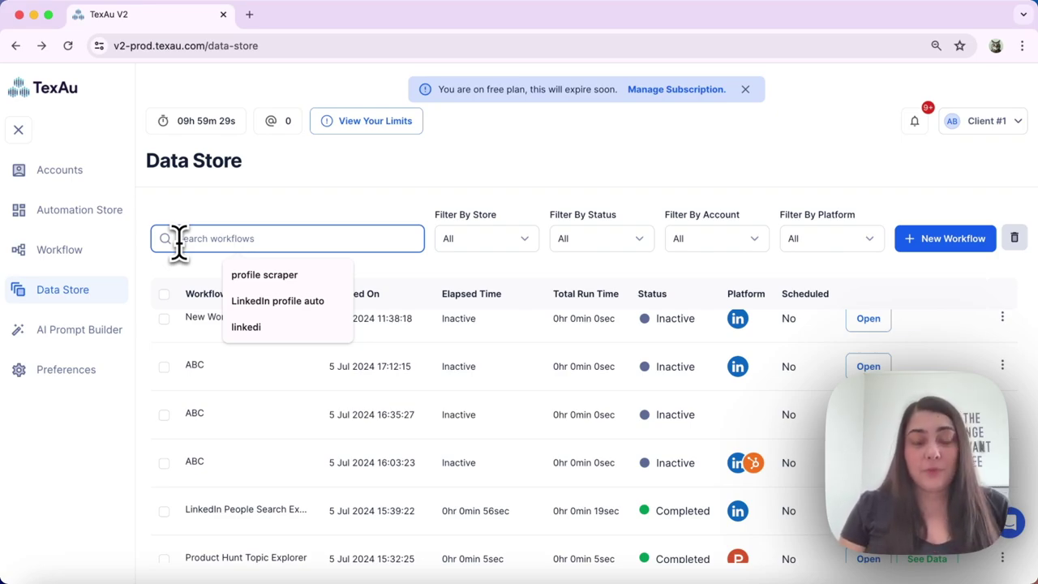
type("profile")
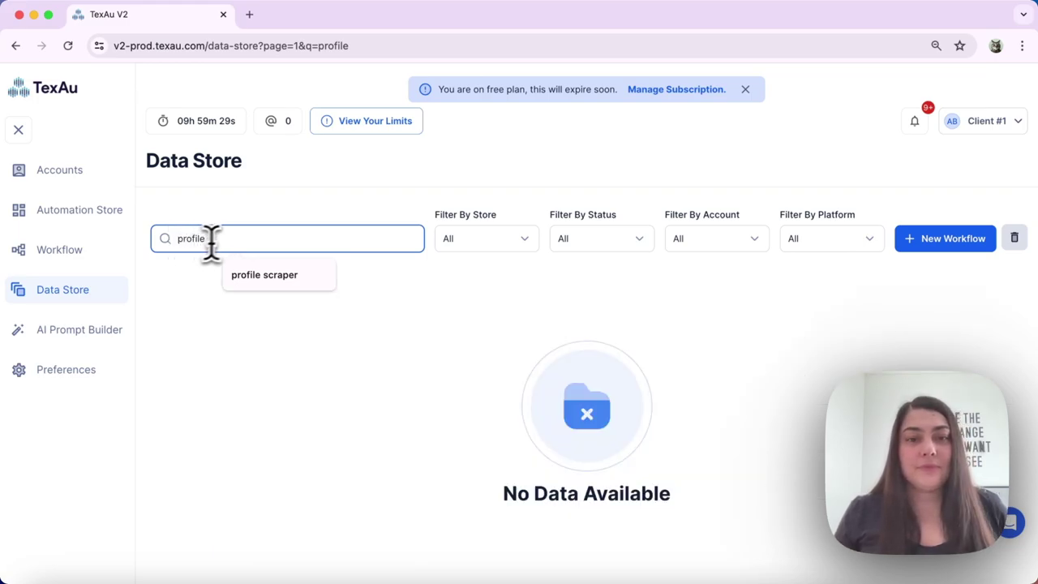
key("BackSpace")
key("BackSpace")
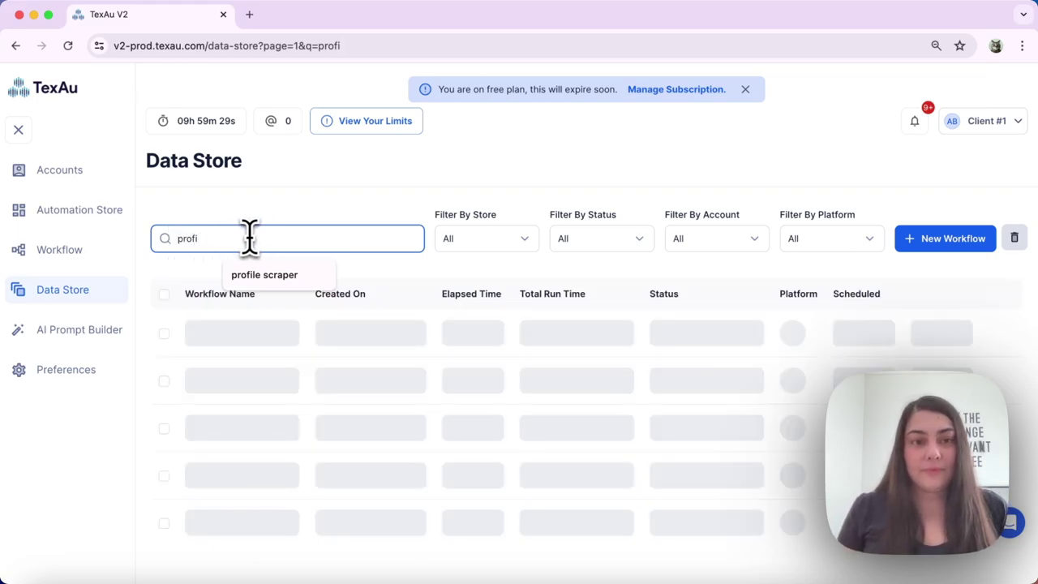
key("BackSpace")
key("BackSpace")
key("BackSpace")
key("BackSpace")
key("BackSpace")
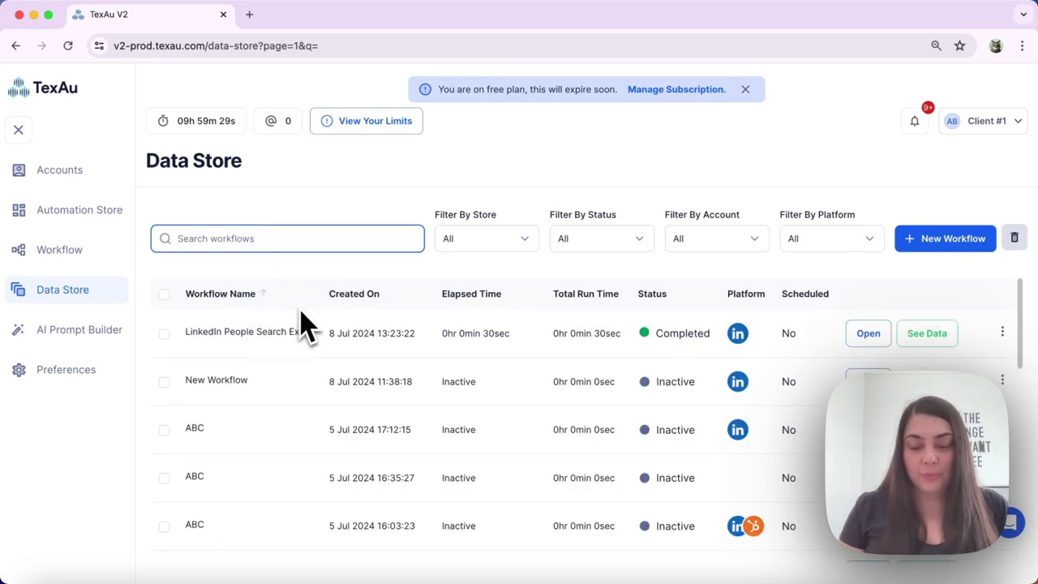
type("people")
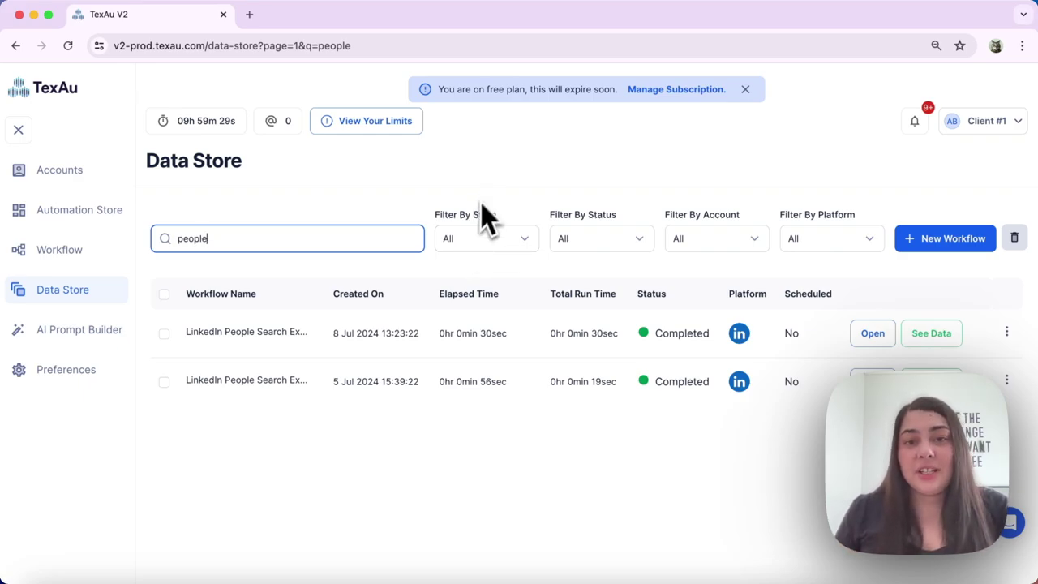
left_click(489, 251)
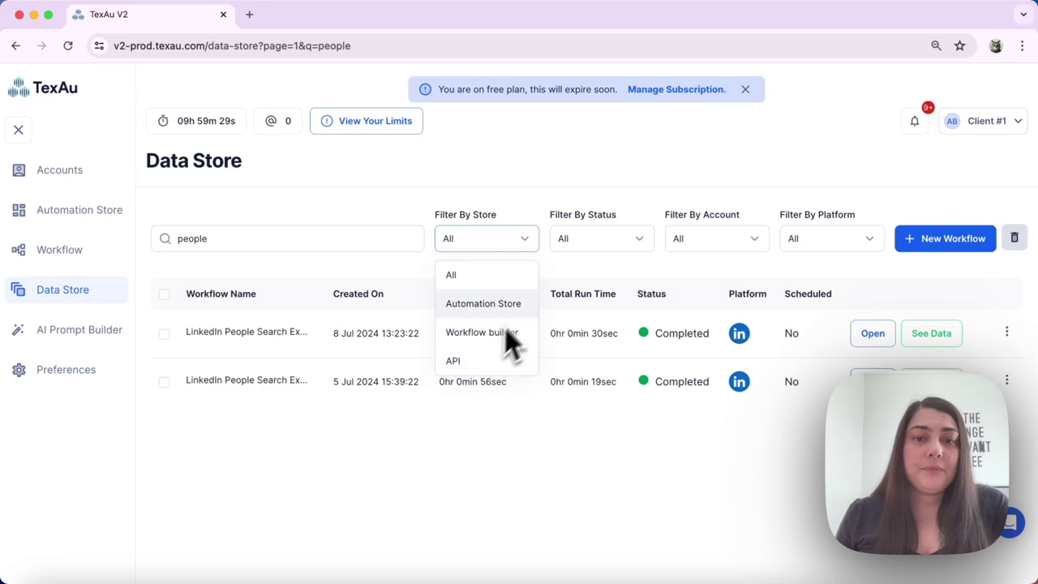
left_click(568, 272)
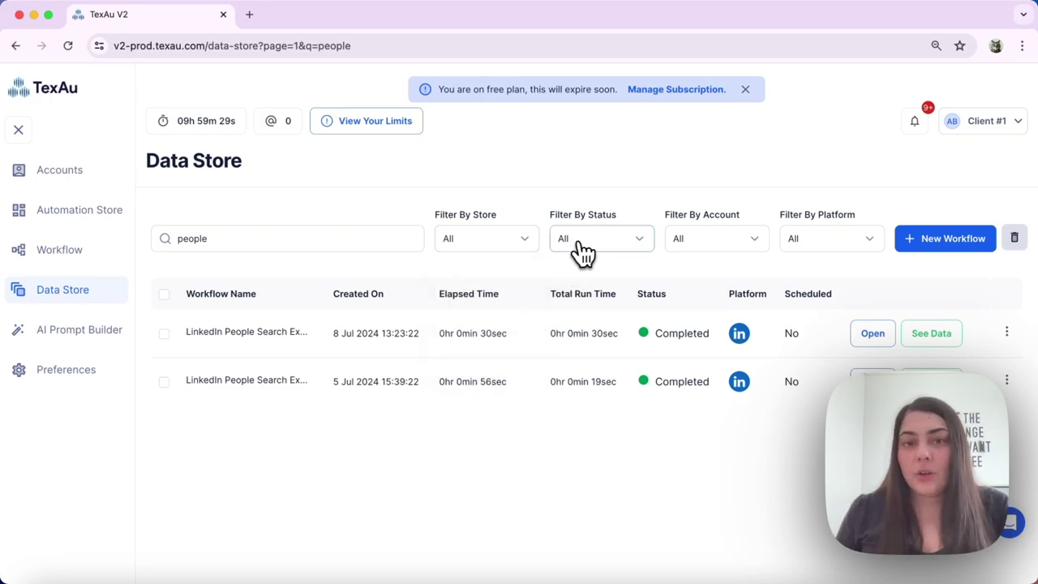
left_click(577, 244)
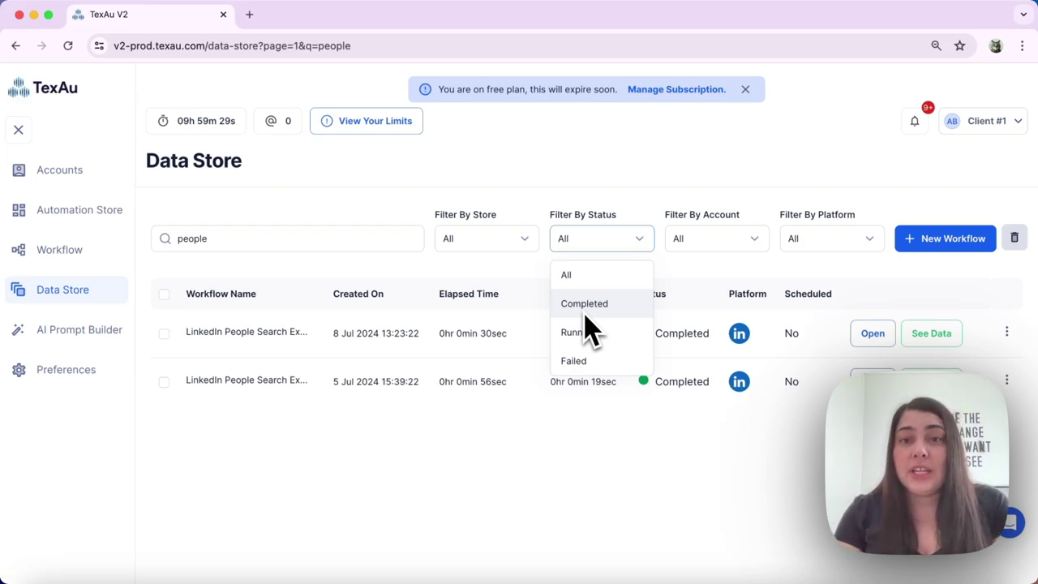
left_click(717, 292)
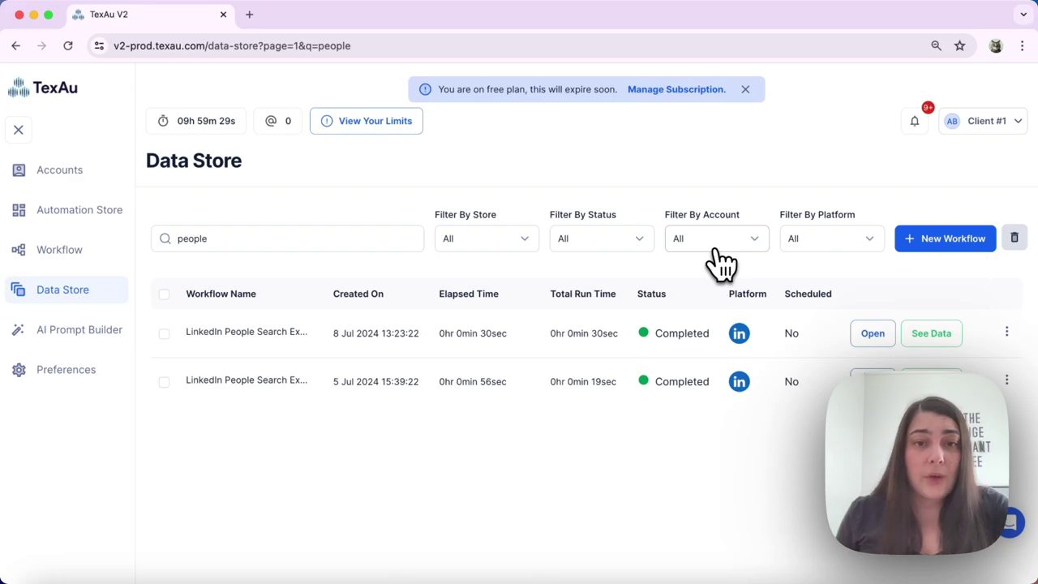
left_click(719, 259)
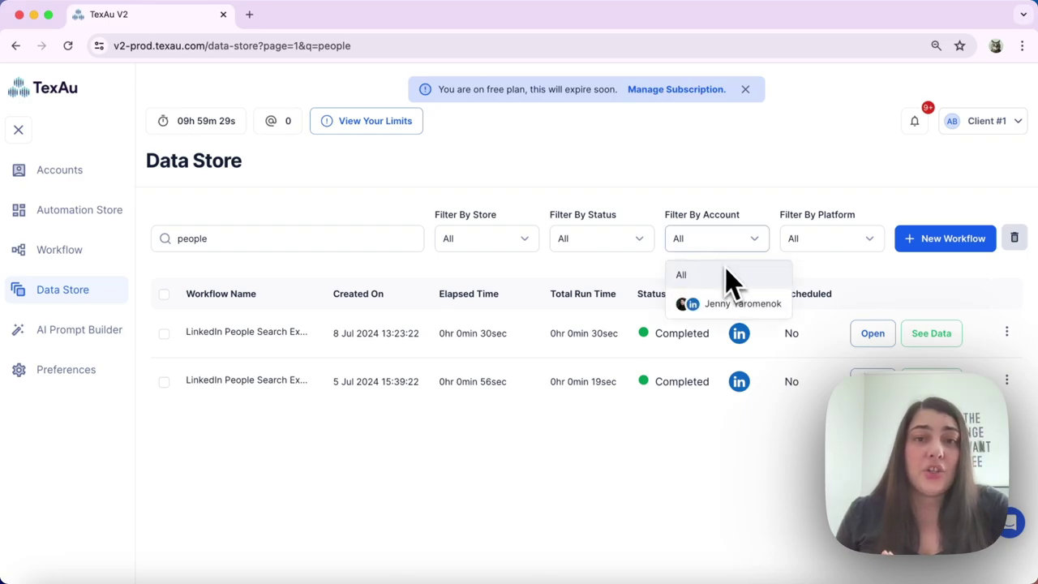
left_click(833, 208)
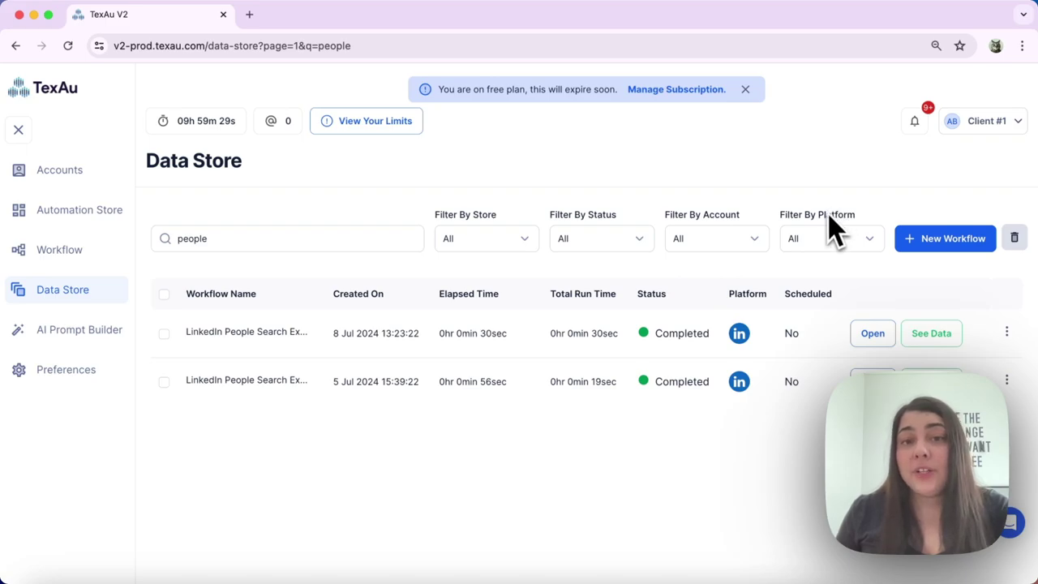
left_click(829, 251)
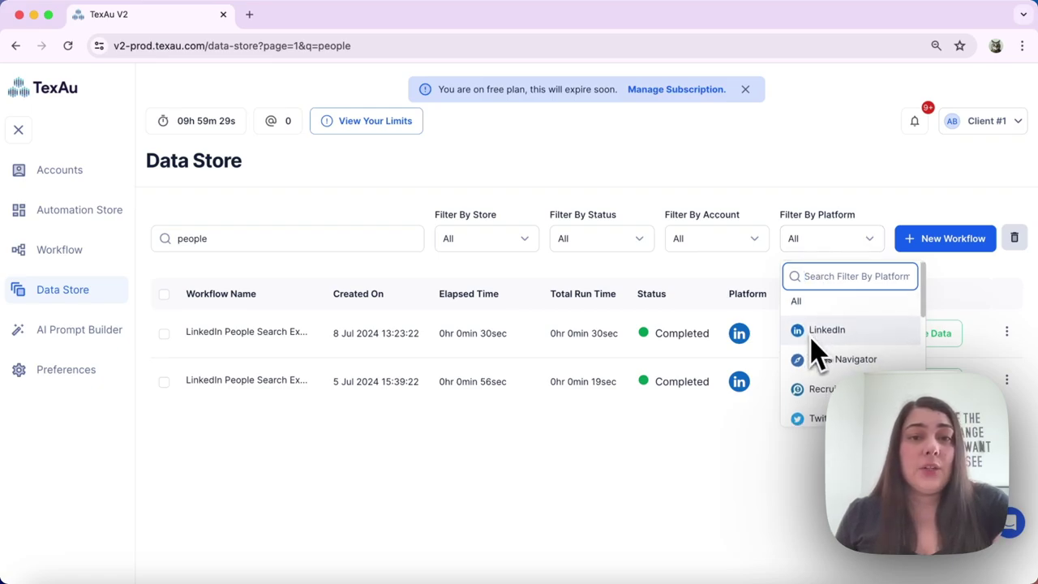
scroll(818, 369, "down", 2)
scroll(815, 377, "down", 5)
left_click(860, 217)
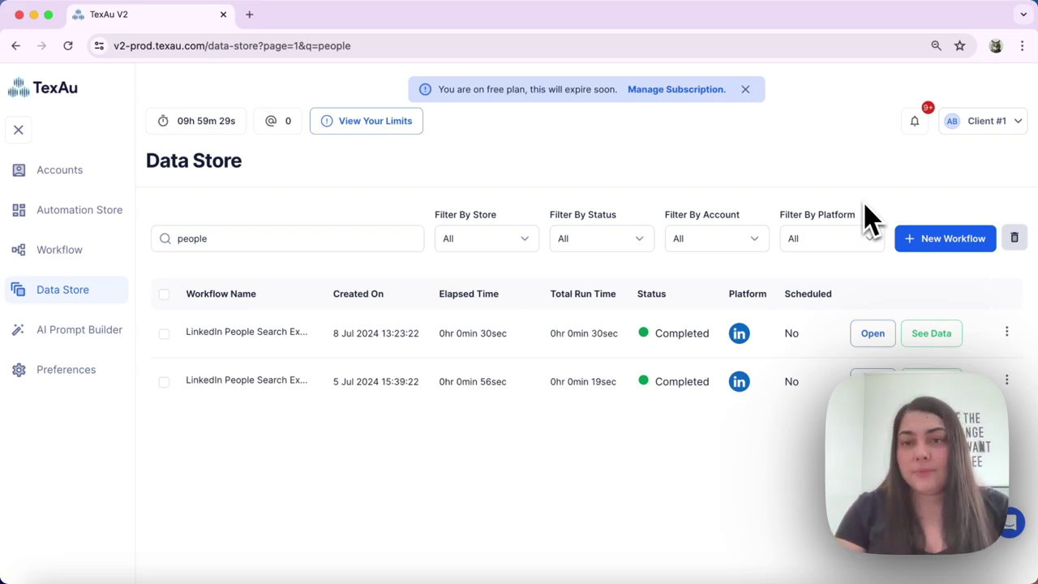
Step: View a blank new workflow, return to the Data Store list, and tick the 17:12:15 ABC workflow
left_click(941, 239)
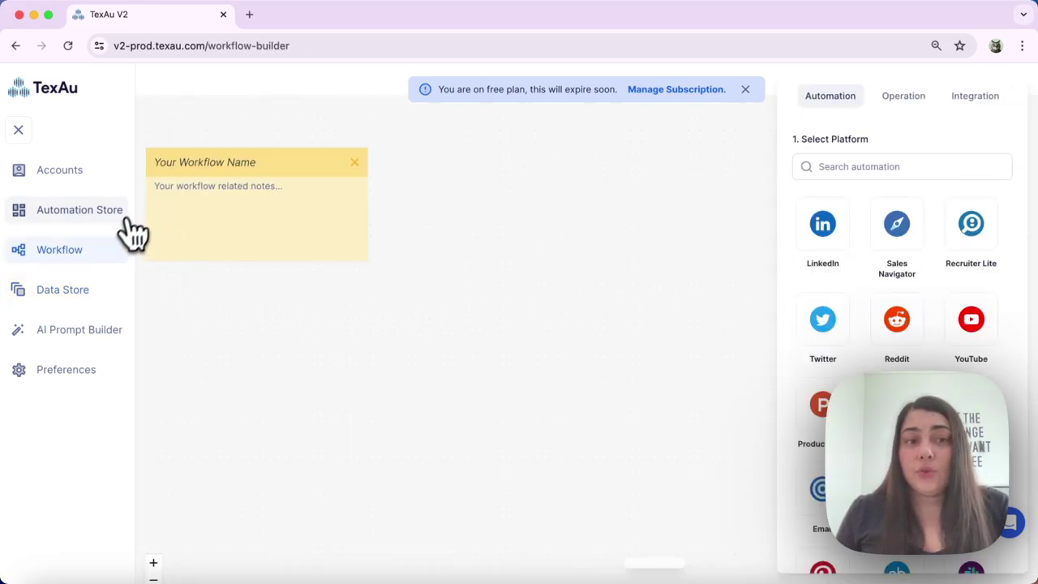
left_click(75, 302)
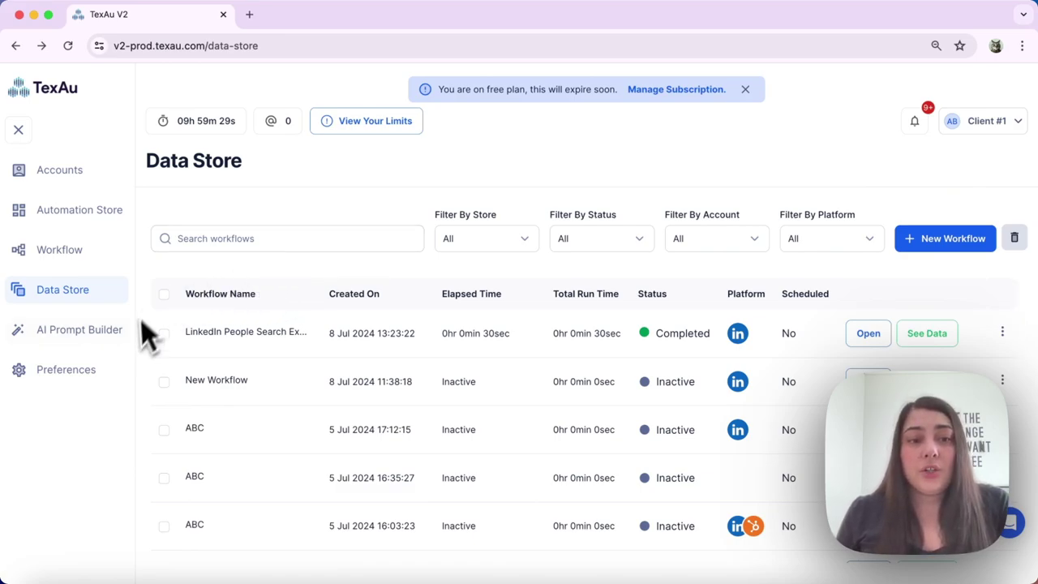
left_click(164, 431)
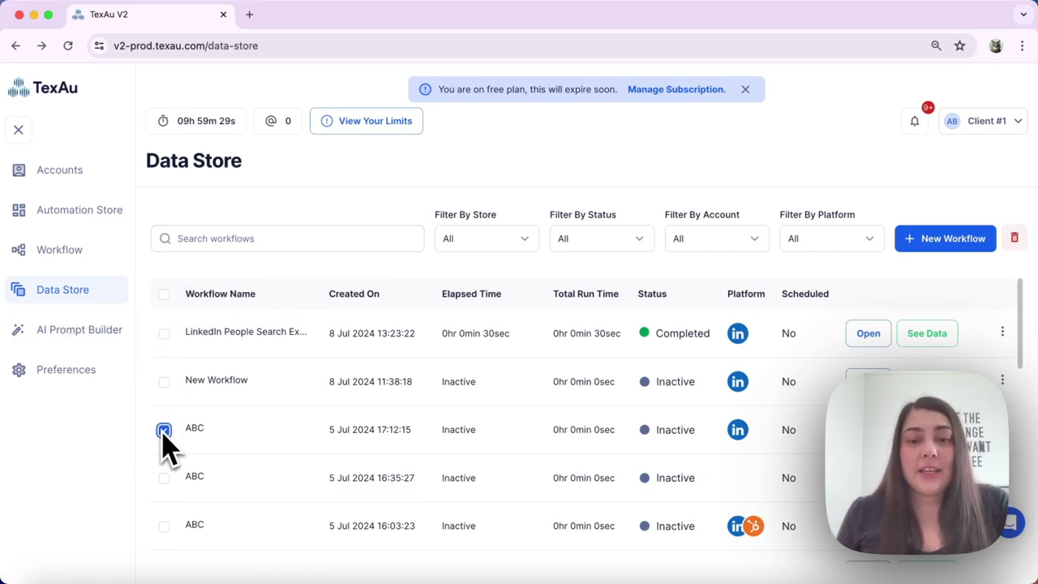
Step: Delete the 17:12:15 and 16:35:27 ABC workflows, then view the latest LinkedIn People Search results
left_click(164, 479)
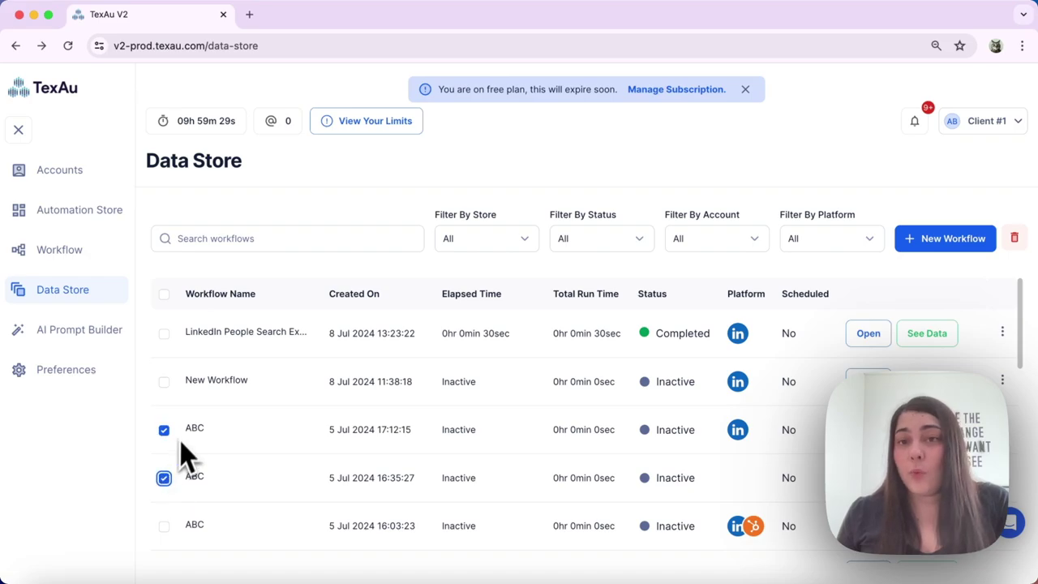
left_click(1014, 238)
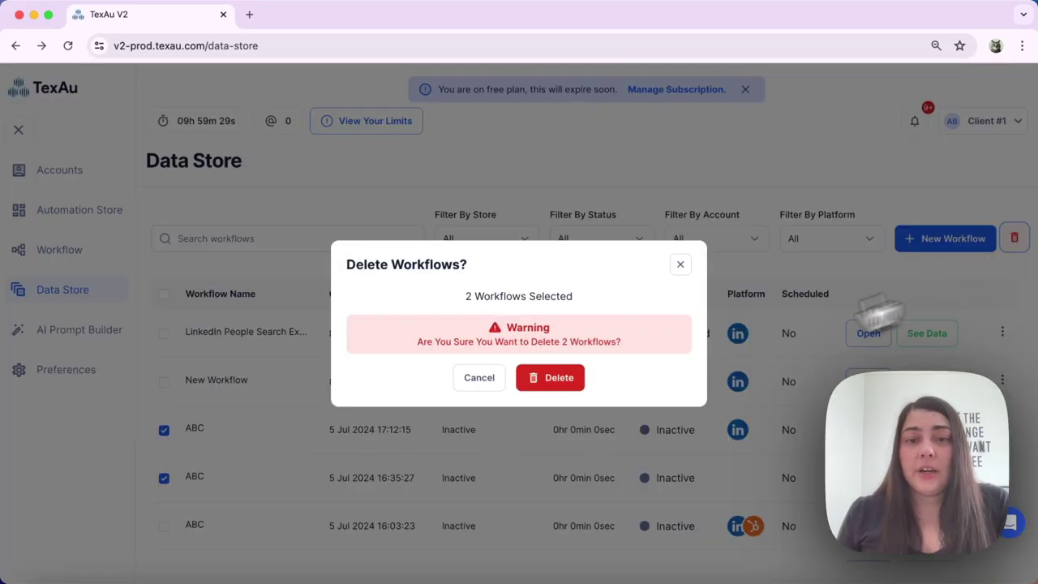
left_click(558, 378)
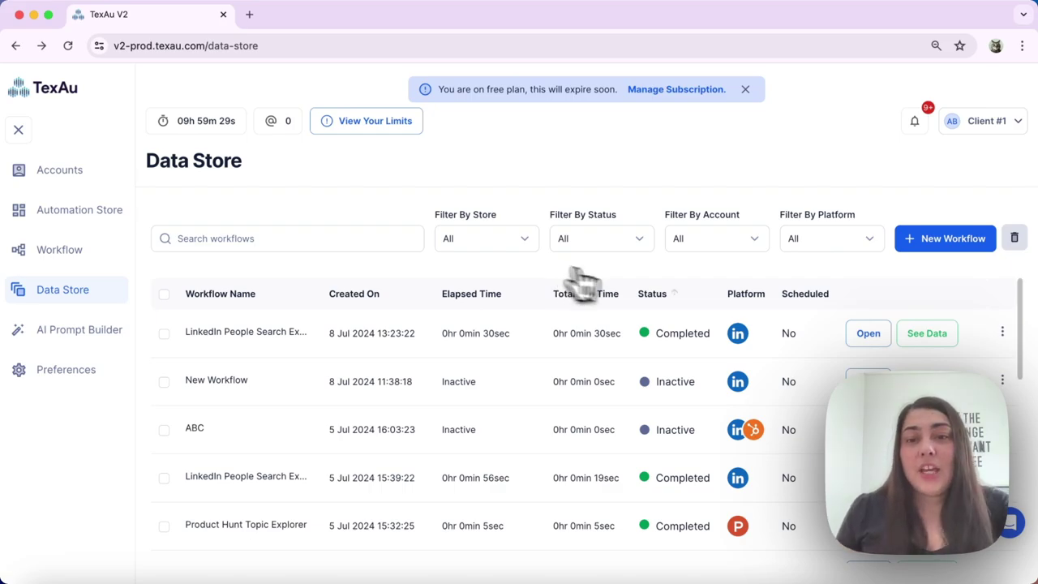
left_click(941, 341)
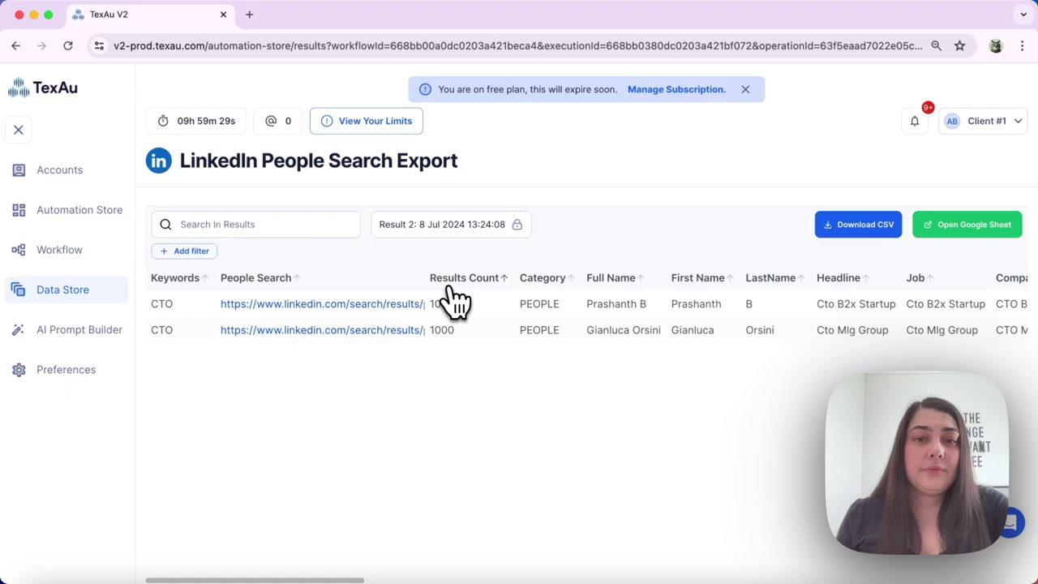
Step: Try 'B' in Search In Results, clear it, and add a First Name filter
left_click(231, 225)
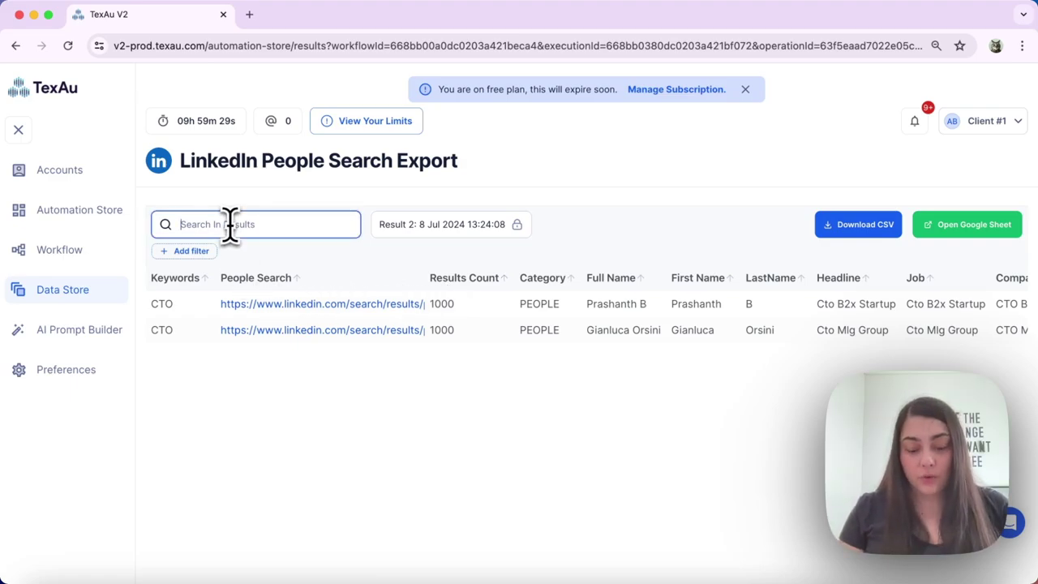
type("B")
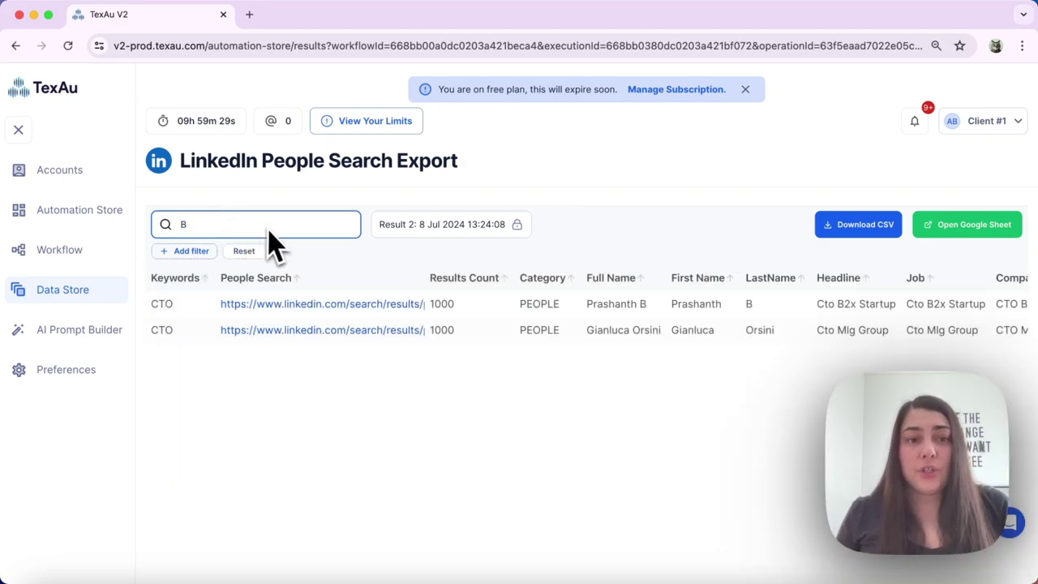
key("BackSpace")
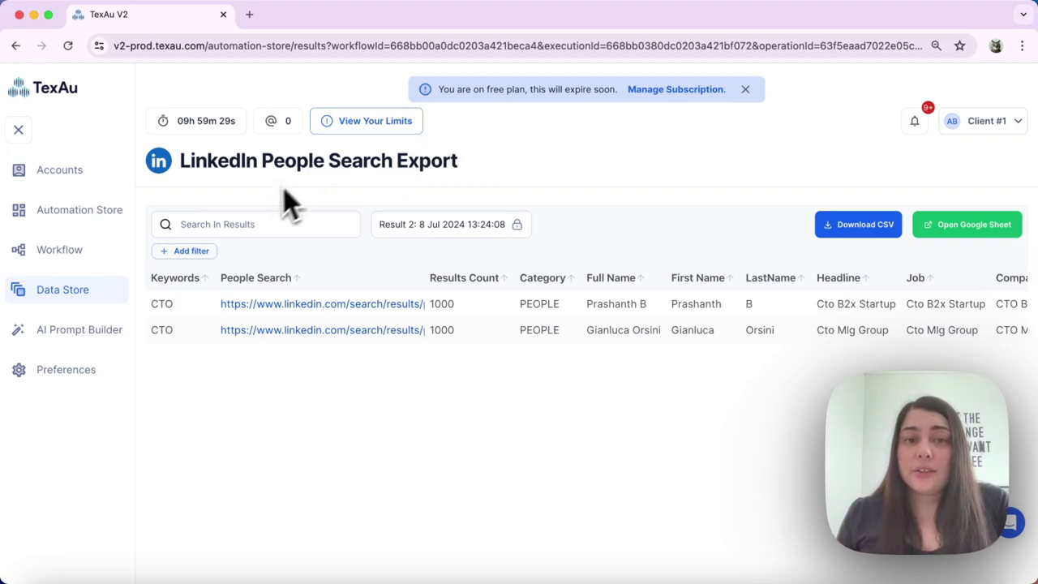
left_click(195, 271)
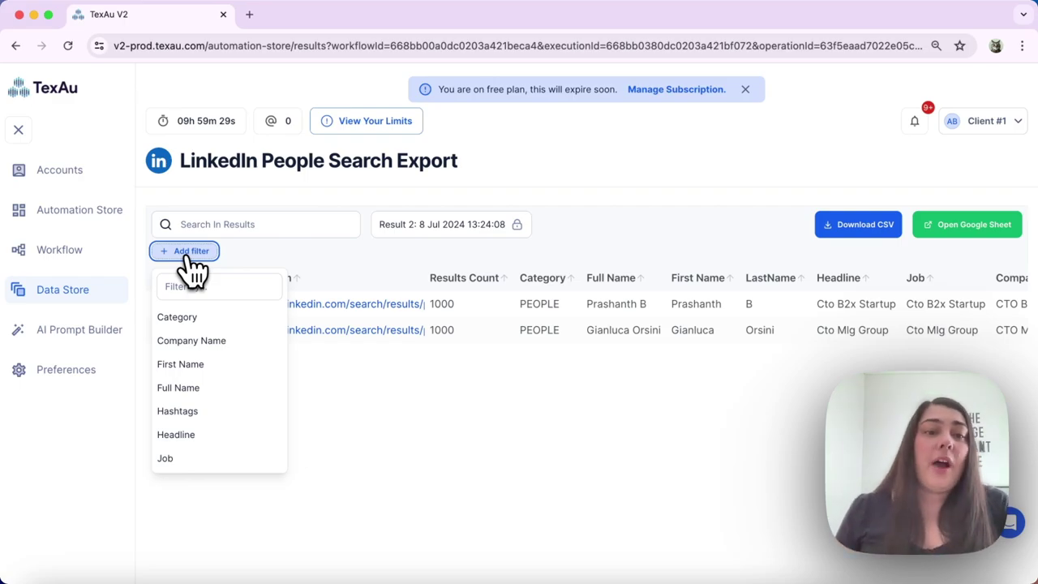
left_click(192, 367)
Step: Enter a person's first name as the First Name filter value
left_click(229, 250)
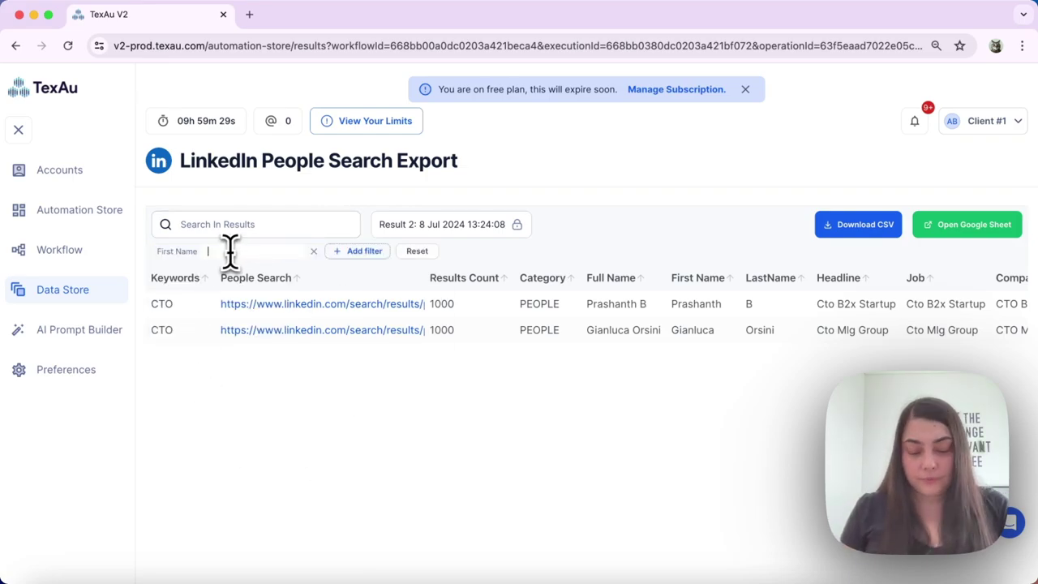
type("B")
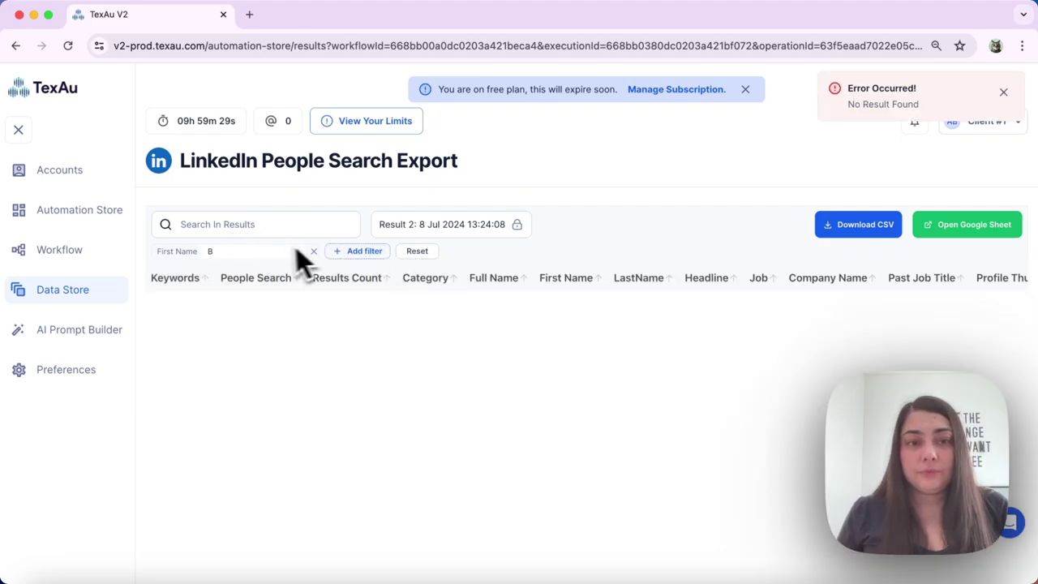
key("BackSpace")
type("Prashanth")
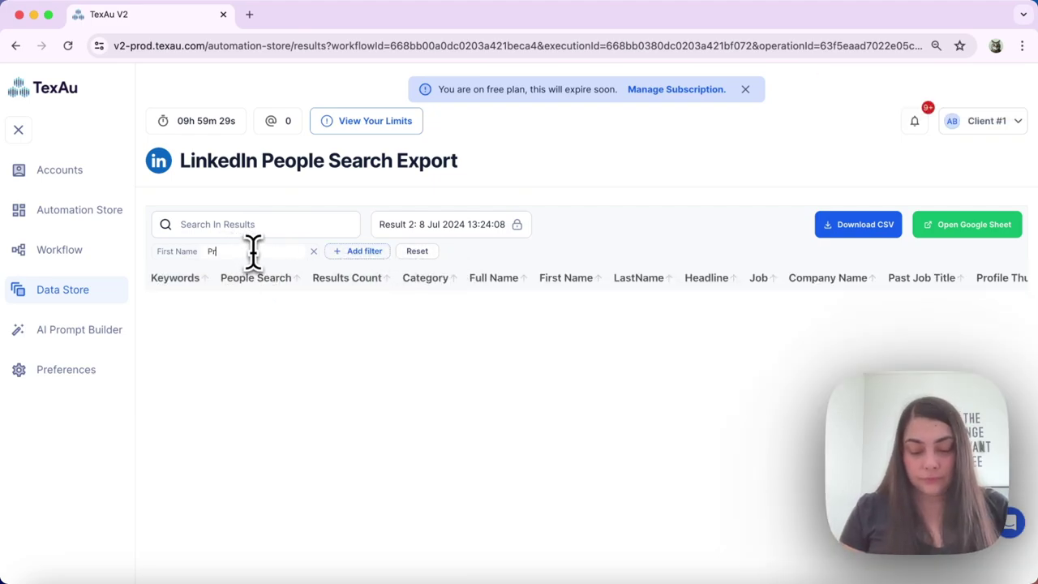